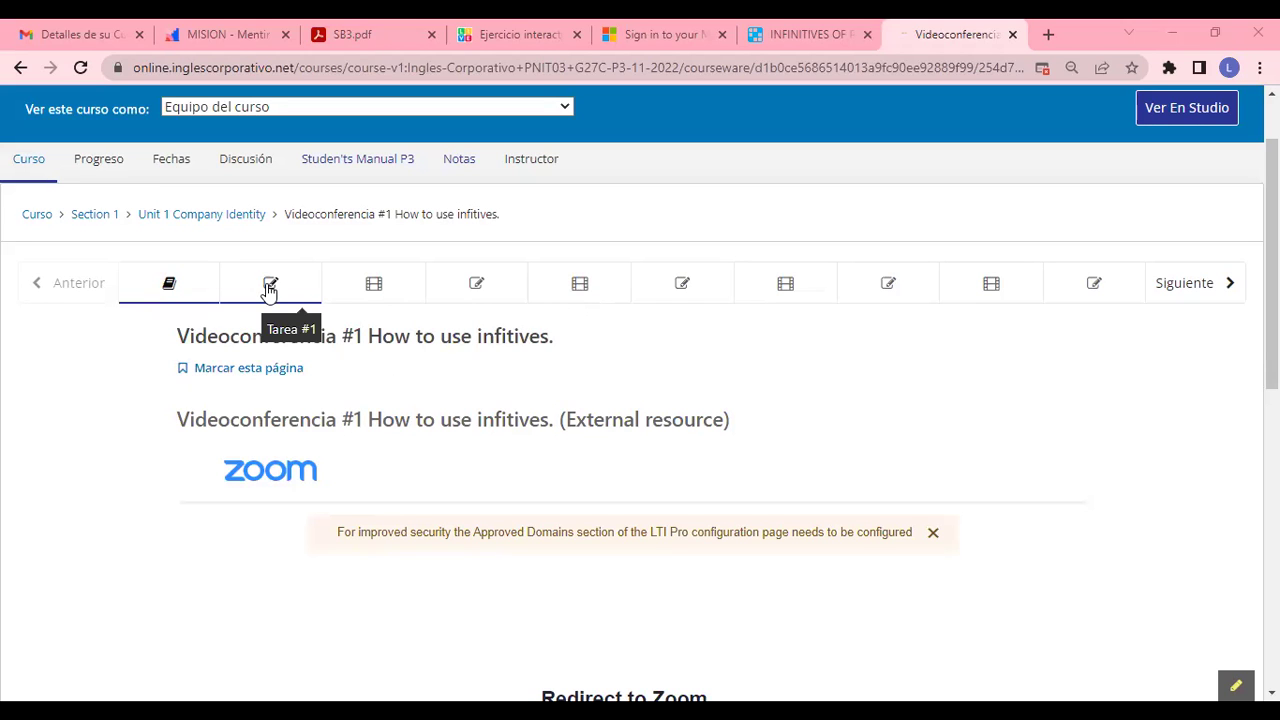
- Open Tarea #1, reset the page zoom to its default, and answer sentence 1 about shipping the package as Correct
{"action": "left_click", "coordinate": [268, 288]}
{"action": "scroll", "coordinate": [343, 251], "scroll_direction": "down", "scroll_amount": 1}
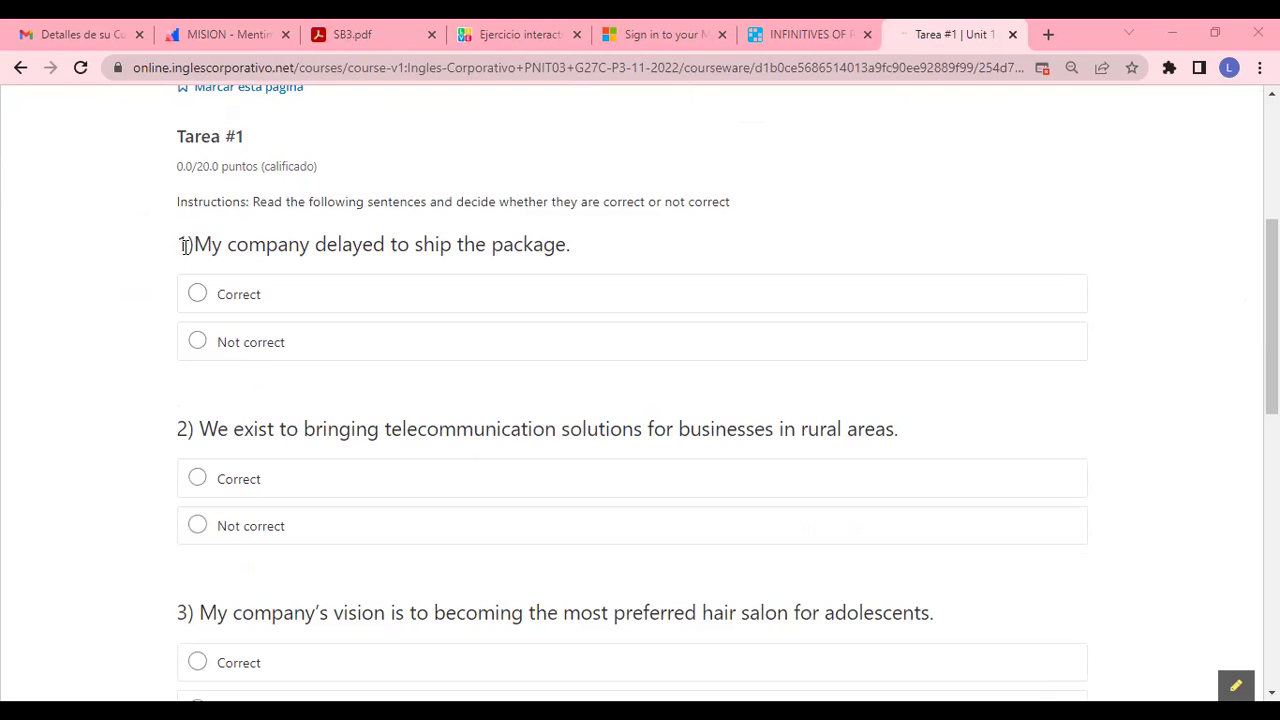
{"action": "key", "text": "ctrl+0"}
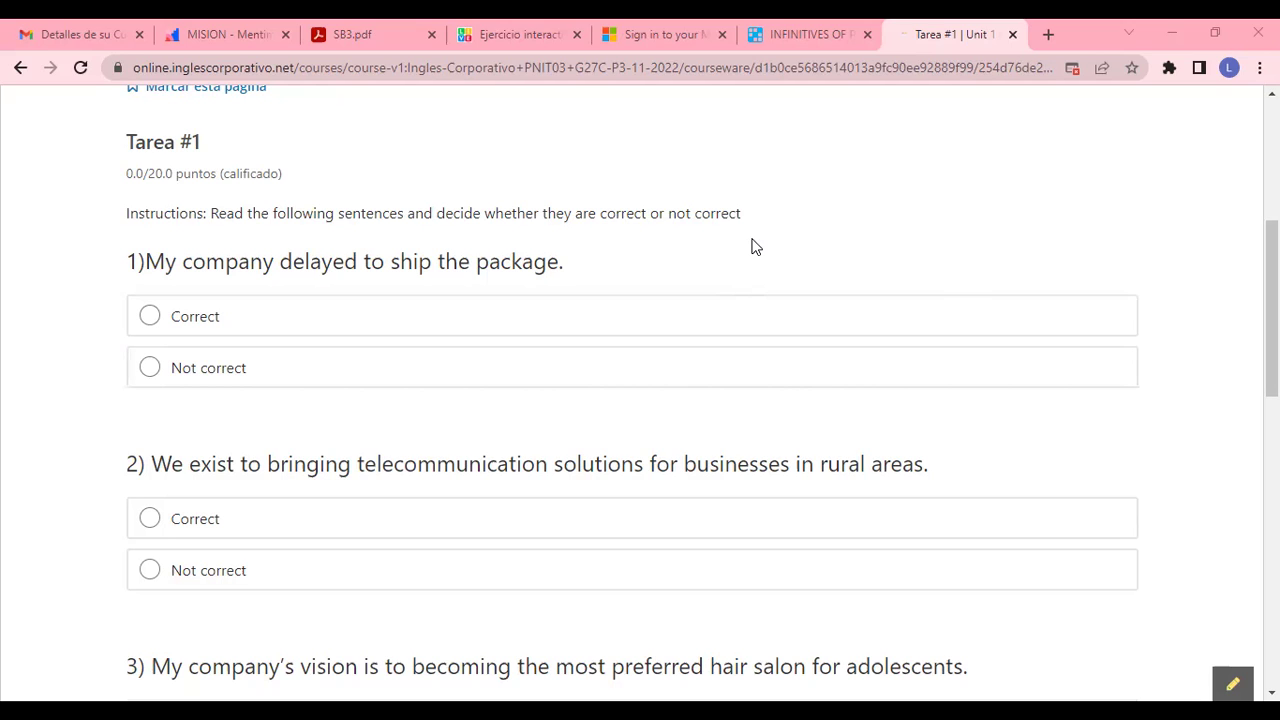
{"action": "left_click", "coordinate": [533, 318]}
- Answer sentence 2 about telecommunication solutions as Not correct and highlight its word "bringing"
{"action": "scroll", "coordinate": [530, 300], "scroll_direction": "down", "scroll_amount": 2}
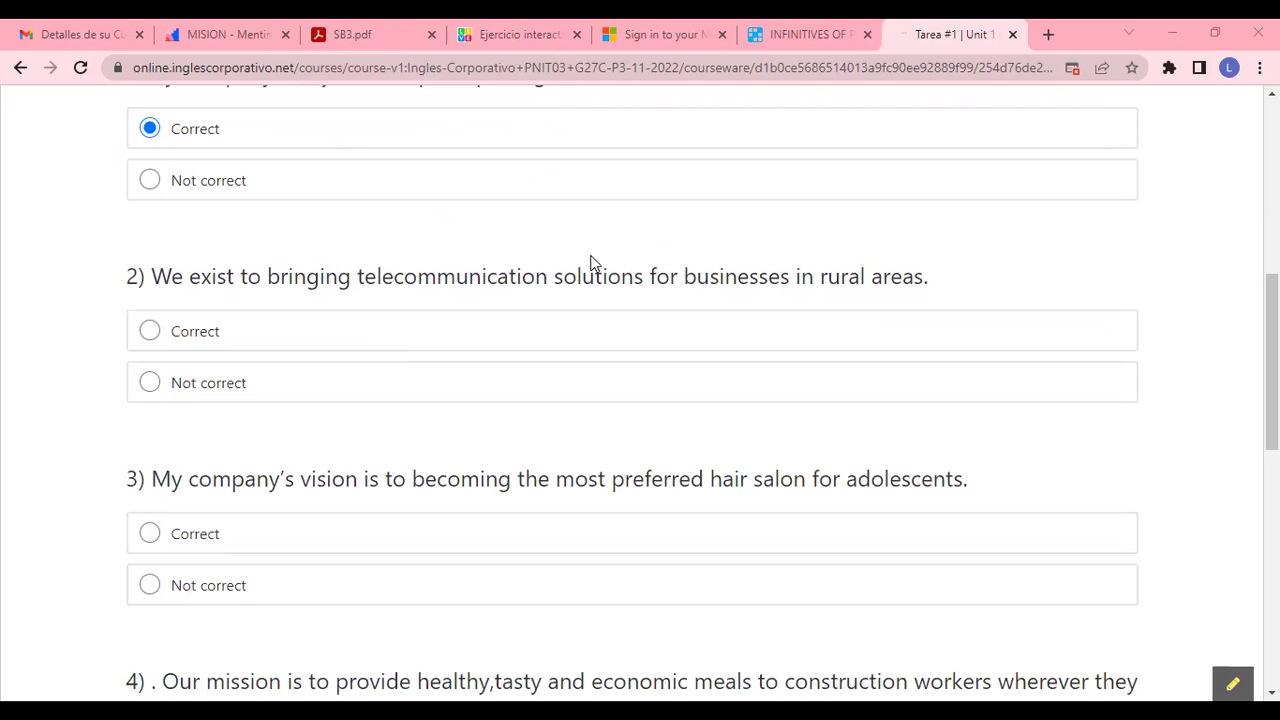
{"action": "left_click", "coordinate": [535, 390]}
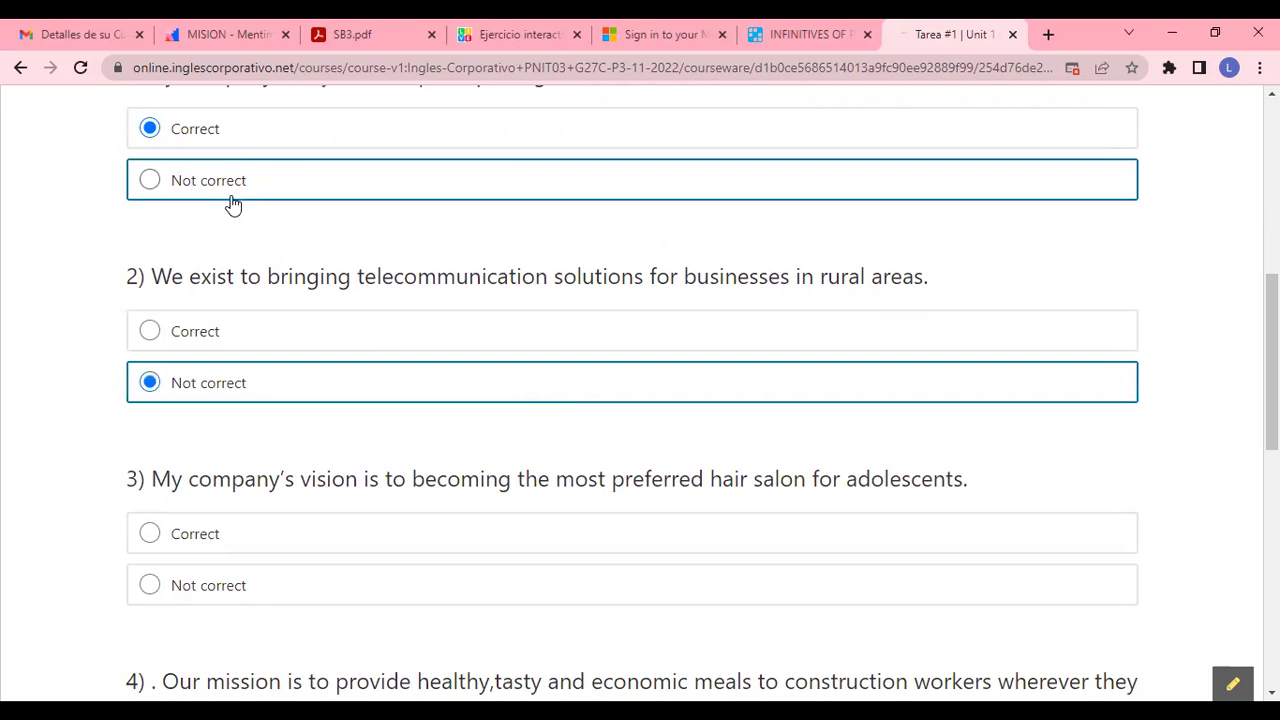
{"action": "left_click_drag", "start_coordinate": [270, 277], "coordinate": [350, 277]}
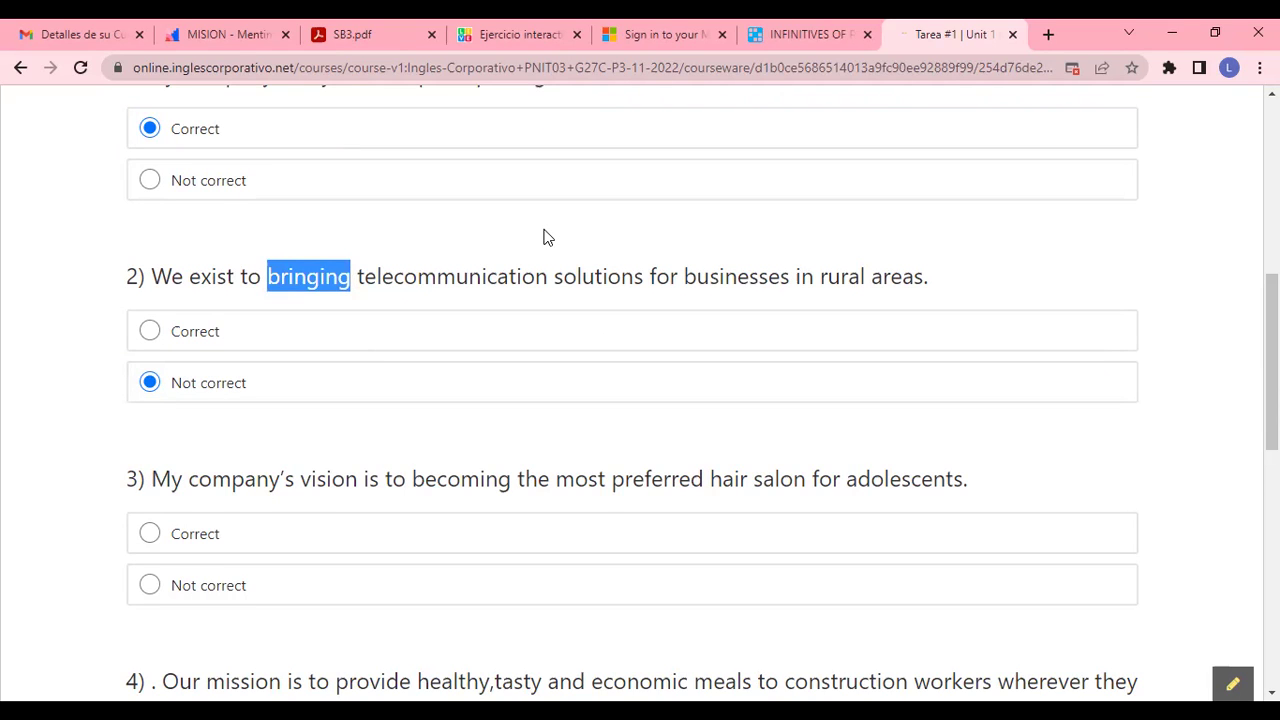
- Answer sentence 3 about the hair salon's vision as Not correct
{"action": "scroll", "coordinate": [547, 237], "scroll_direction": "down", "scroll_amount": 1}
{"action": "scroll", "coordinate": [543, 237], "scroll_direction": "down", "scroll_amount": 1}
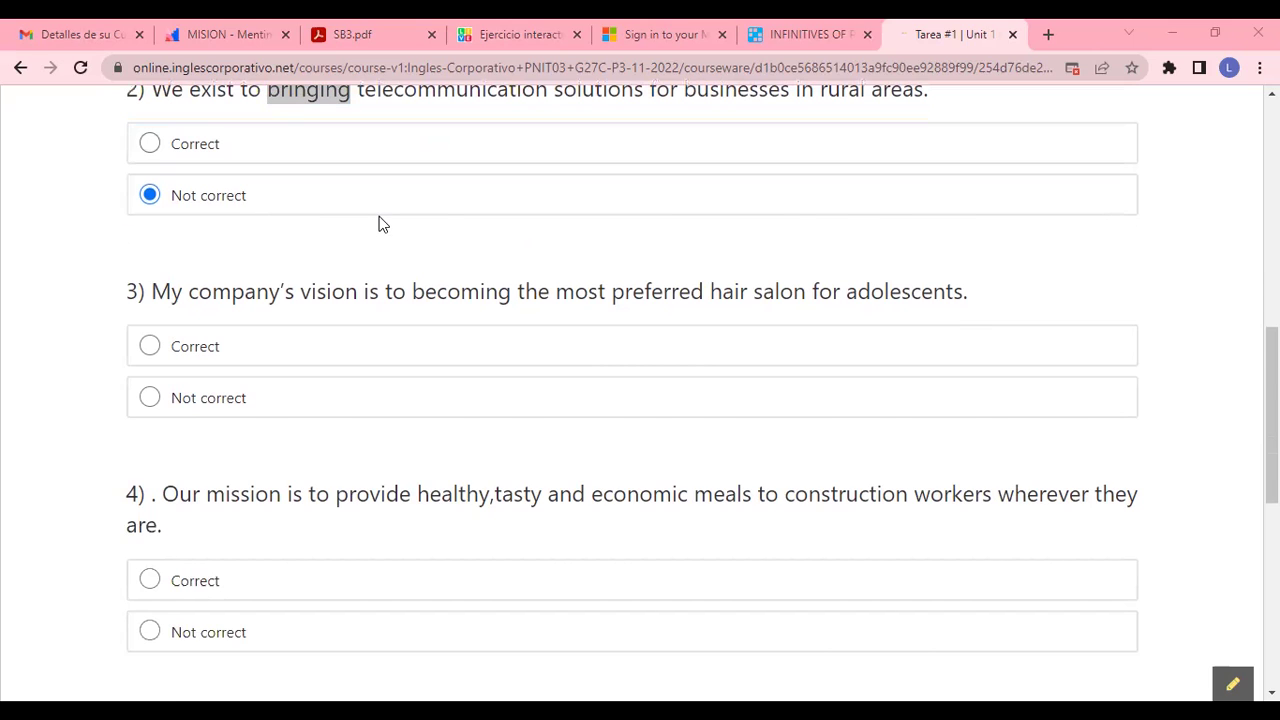
{"action": "scroll", "coordinate": [381, 224], "scroll_direction": "down", "scroll_amount": 1}
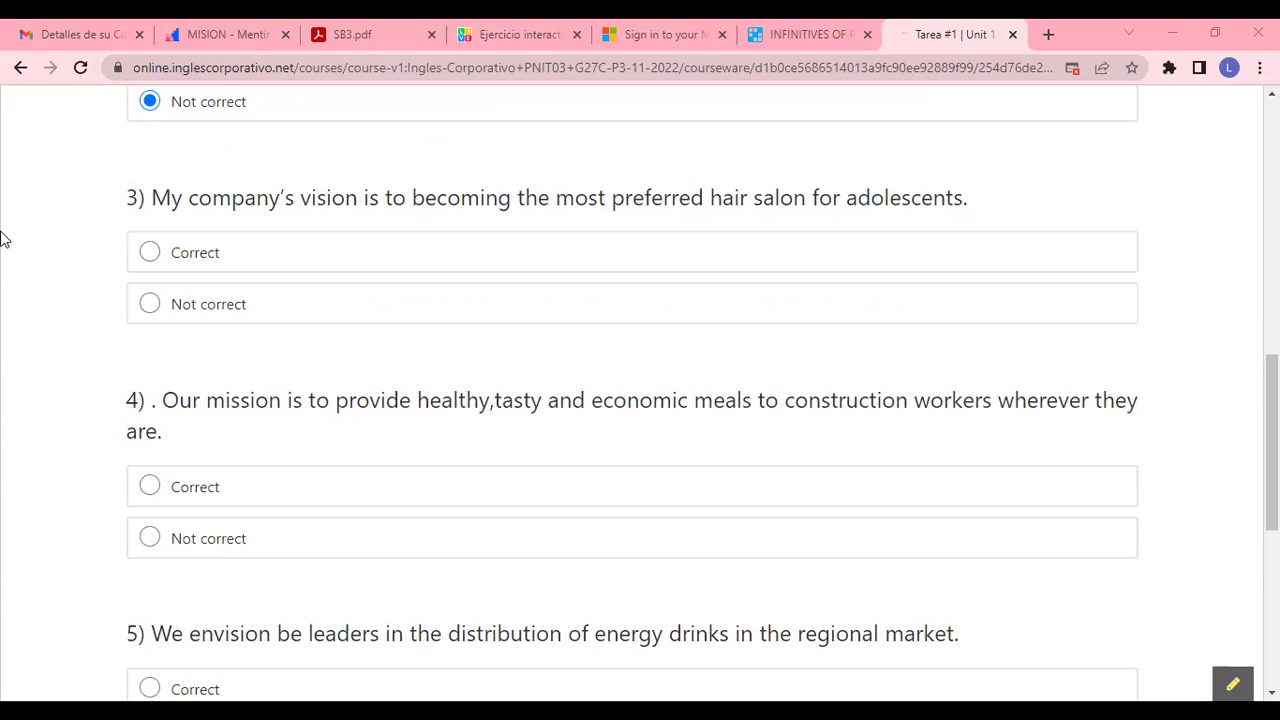
{"action": "left_click", "coordinate": [150, 303]}
- Answer sentence 4 about providing meals to construction workers as Correct
{"action": "scroll", "coordinate": [29, 350], "scroll_direction": "down", "scroll_amount": 1}
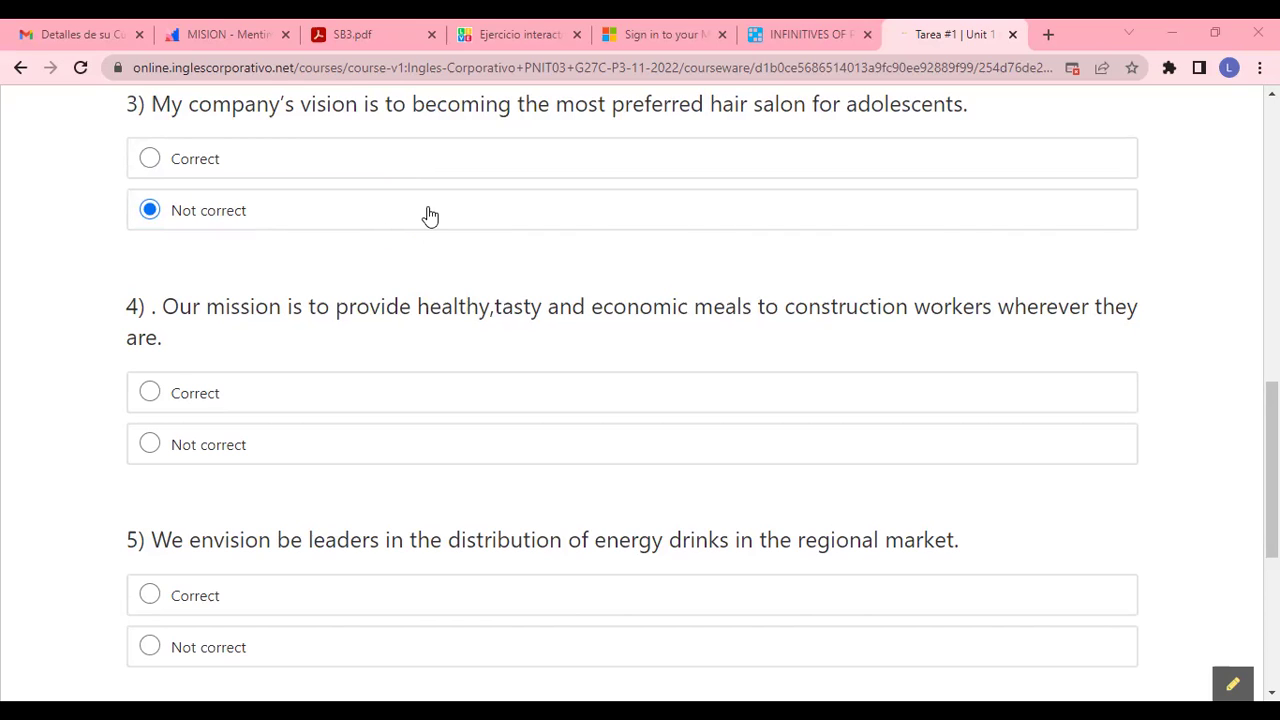
{"action": "scroll", "coordinate": [440, 235], "scroll_direction": "down", "scroll_amount": 1}
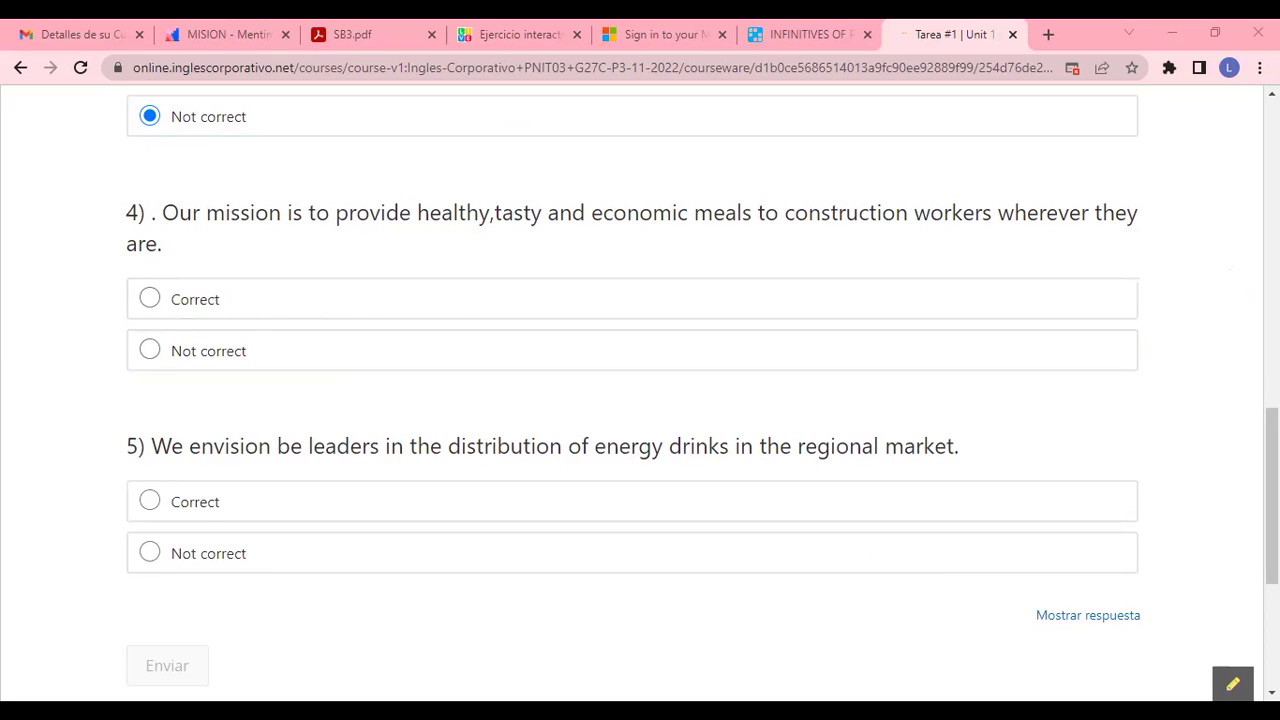
{"action": "left_click", "coordinate": [745, 310]}
- Answer sentence 5 about energy drink distribution as Not correct and submit the Tarea #1 answers
{"action": "scroll", "coordinate": [1134, 428], "scroll_direction": "down", "scroll_amount": 1}
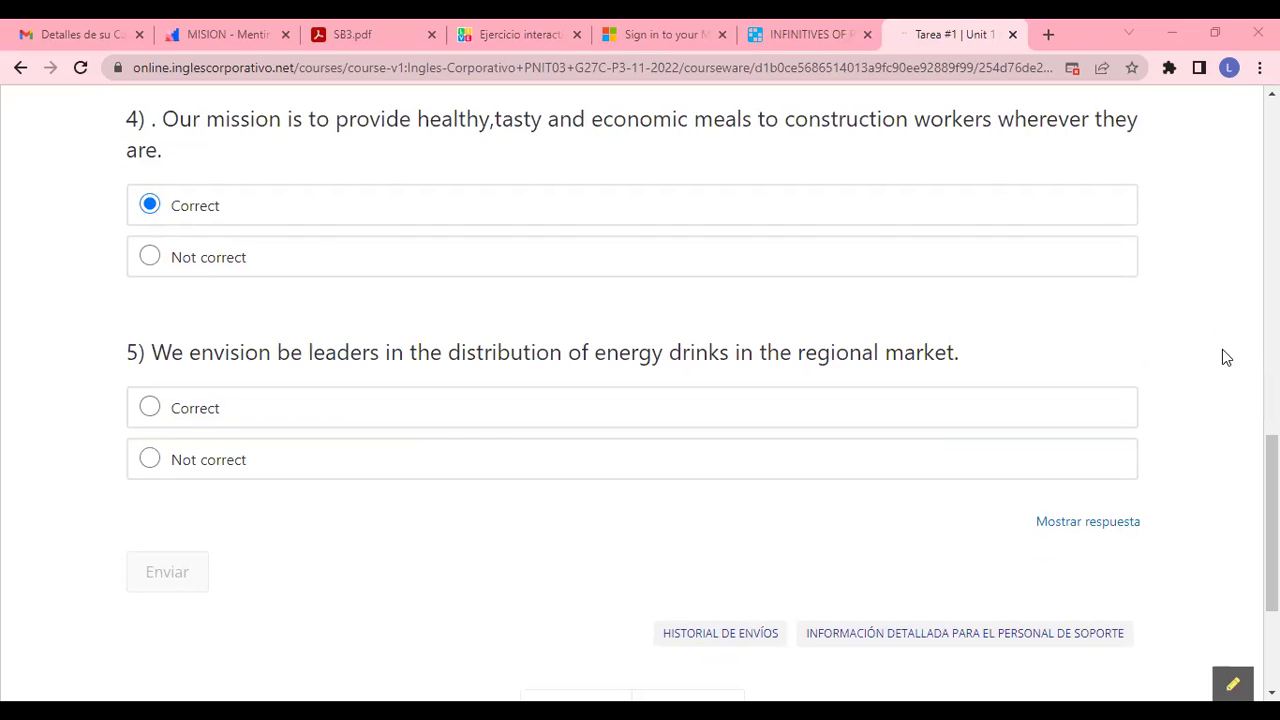
{"action": "left_click", "coordinate": [1091, 463]}
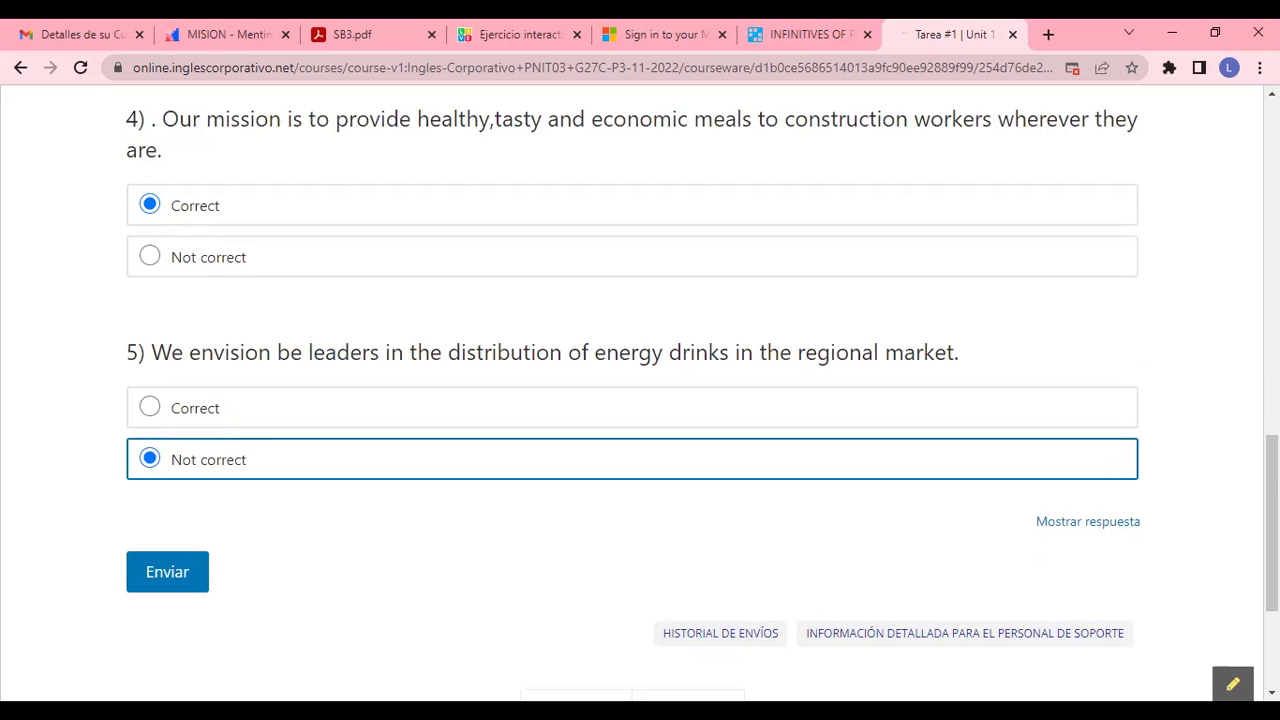
{"action": "left_click", "coordinate": [189, 580]}
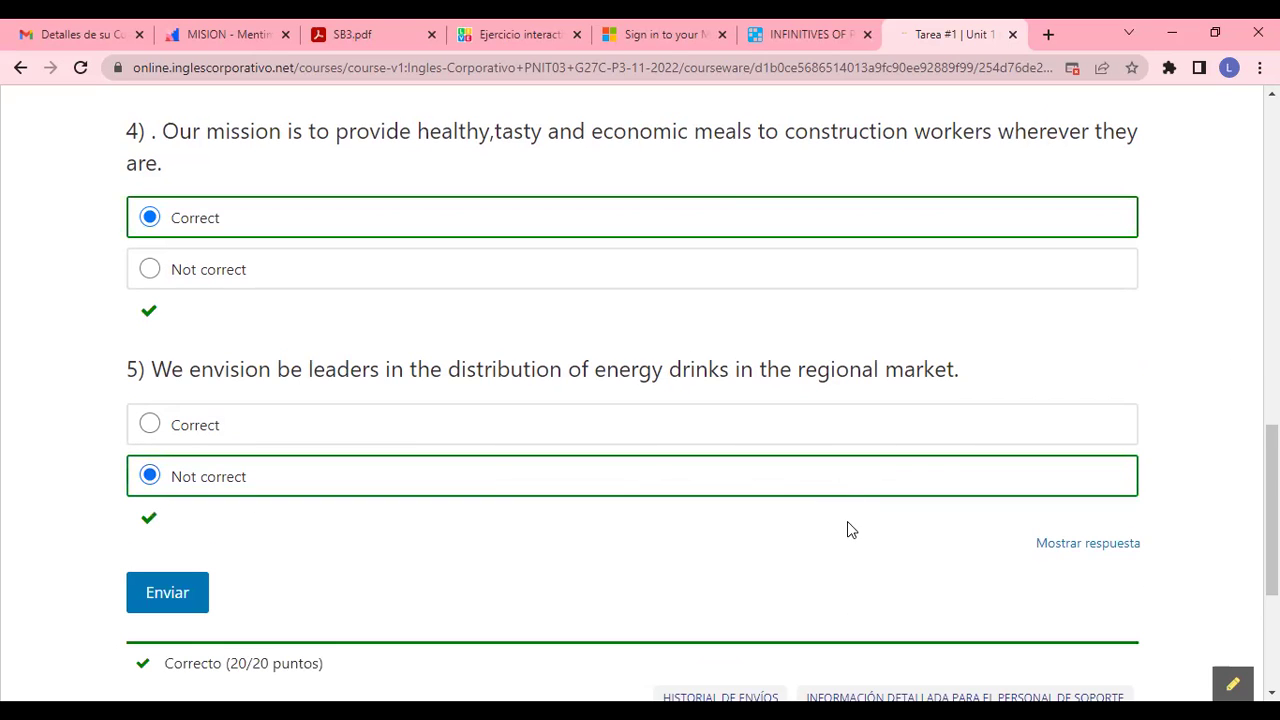
- Highlight the score of the submitted exercise and review the grading of all five sentences
{"action": "scroll", "coordinate": [846, 529], "scroll_direction": "down", "scroll_amount": 2}
{"action": "left_click_drag", "start_coordinate": [229, 474], "coordinate": [311, 467]}
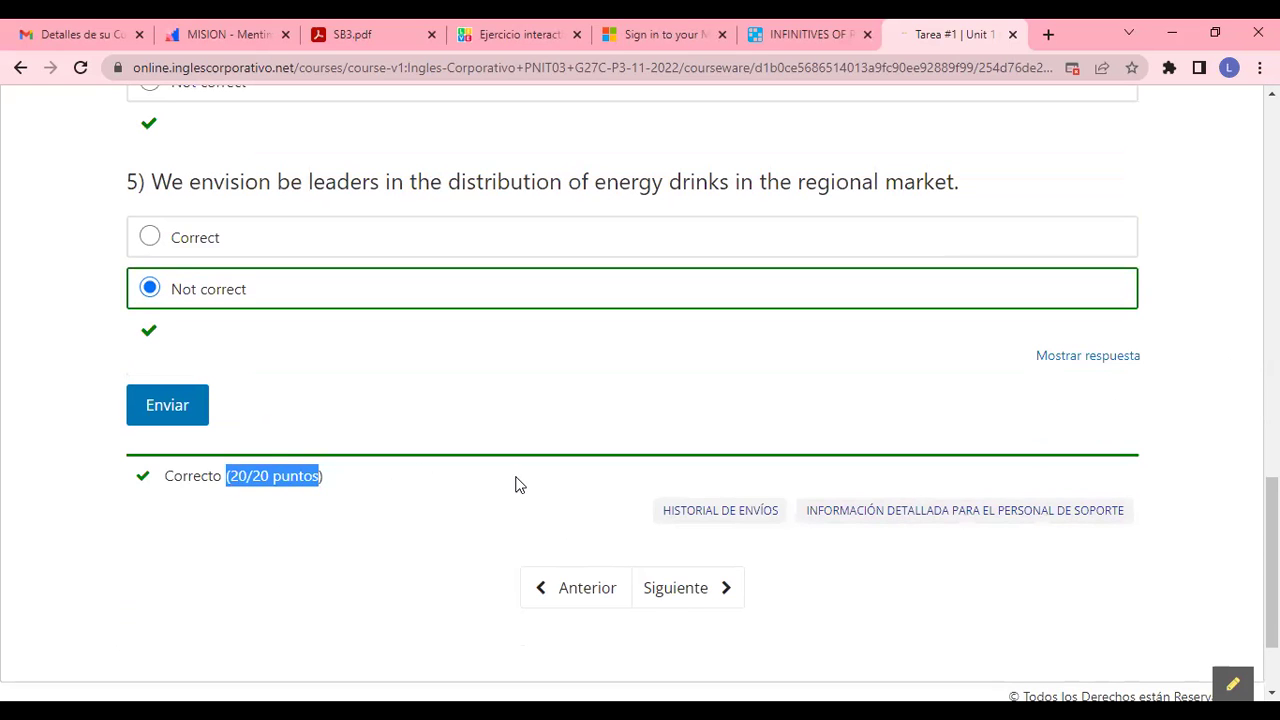
{"action": "scroll", "coordinate": [518, 484], "scroll_direction": "up", "scroll_amount": 10}
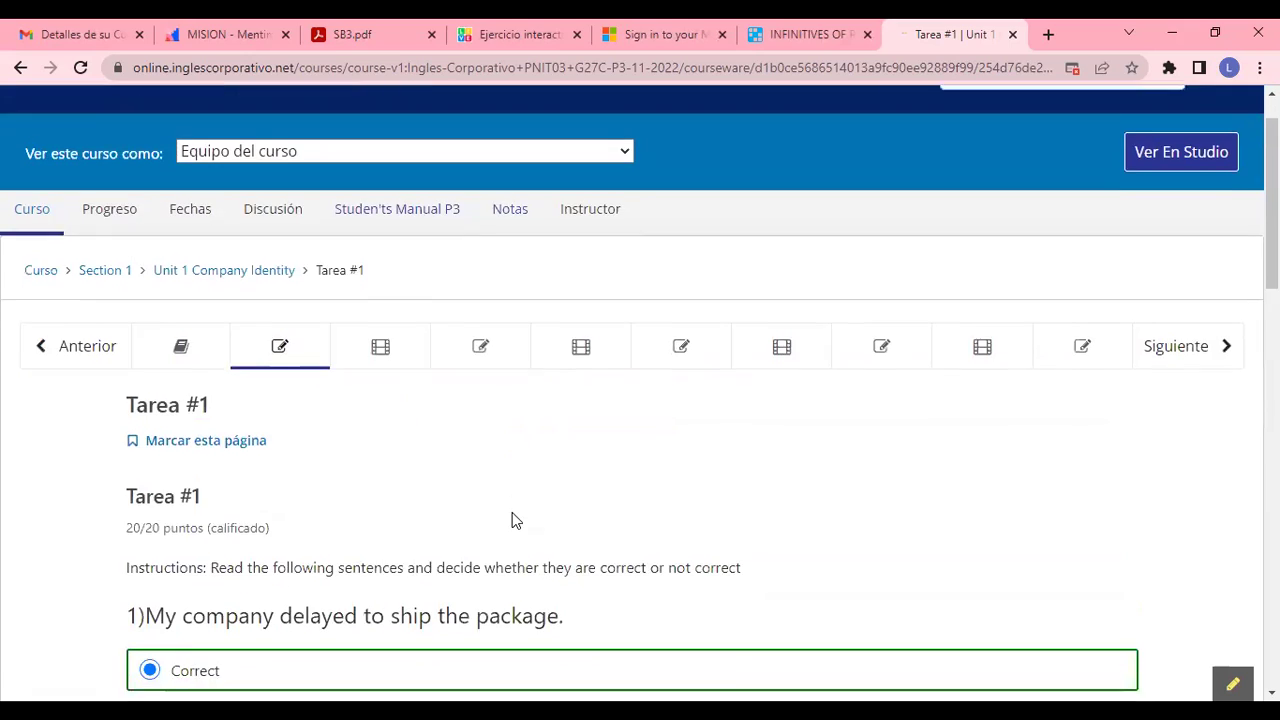
{"action": "scroll", "coordinate": [512, 520], "scroll_direction": "down", "scroll_amount": 3}
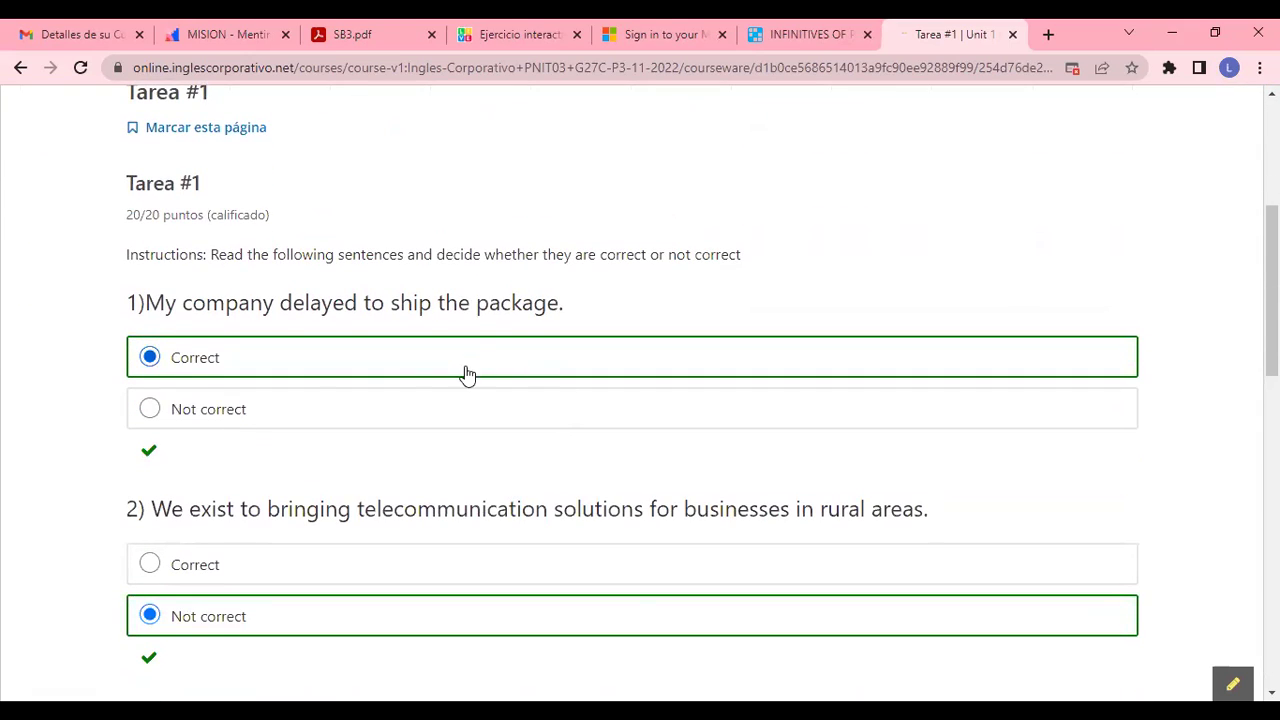
{"action": "scroll", "coordinate": [463, 370], "scroll_direction": "down", "scroll_amount": 2}
{"action": "scroll", "coordinate": [466, 362], "scroll_direction": "up", "scroll_amount": 1}
{"action": "scroll", "coordinate": [497, 360], "scroll_direction": "down", "scroll_amount": 1}
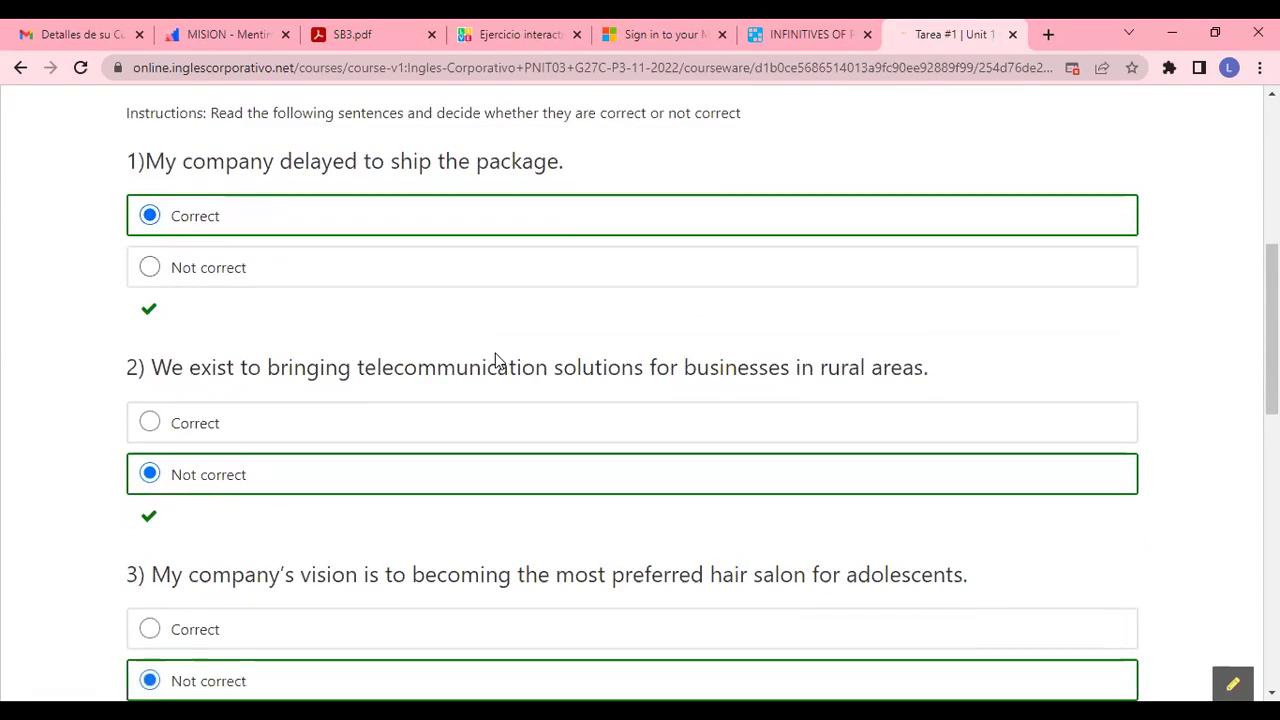
{"action": "scroll", "coordinate": [520, 358], "scroll_direction": "down", "scroll_amount": 1}
{"action": "scroll", "coordinate": [560, 361], "scroll_direction": "down", "scroll_amount": 2}
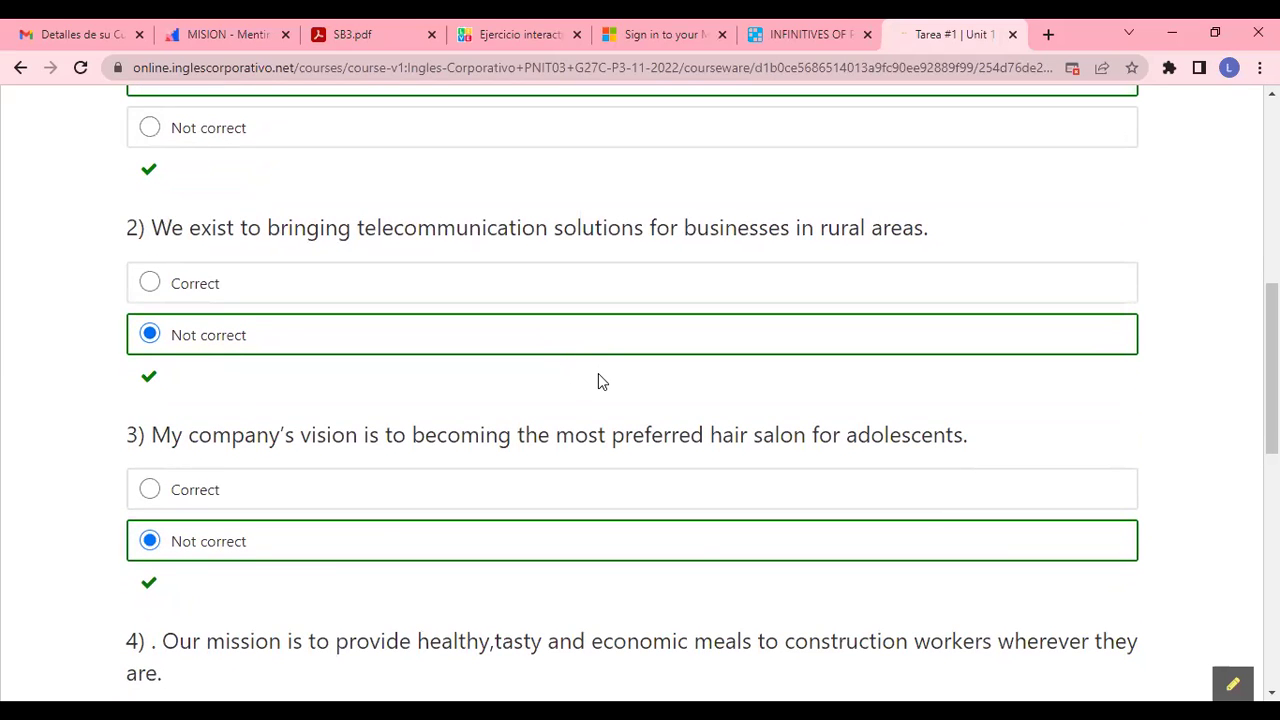
{"action": "scroll", "coordinate": [598, 373], "scroll_direction": "down", "scroll_amount": 8}
{"action": "scroll", "coordinate": [596, 371], "scroll_direction": "down", "scroll_amount": 4}
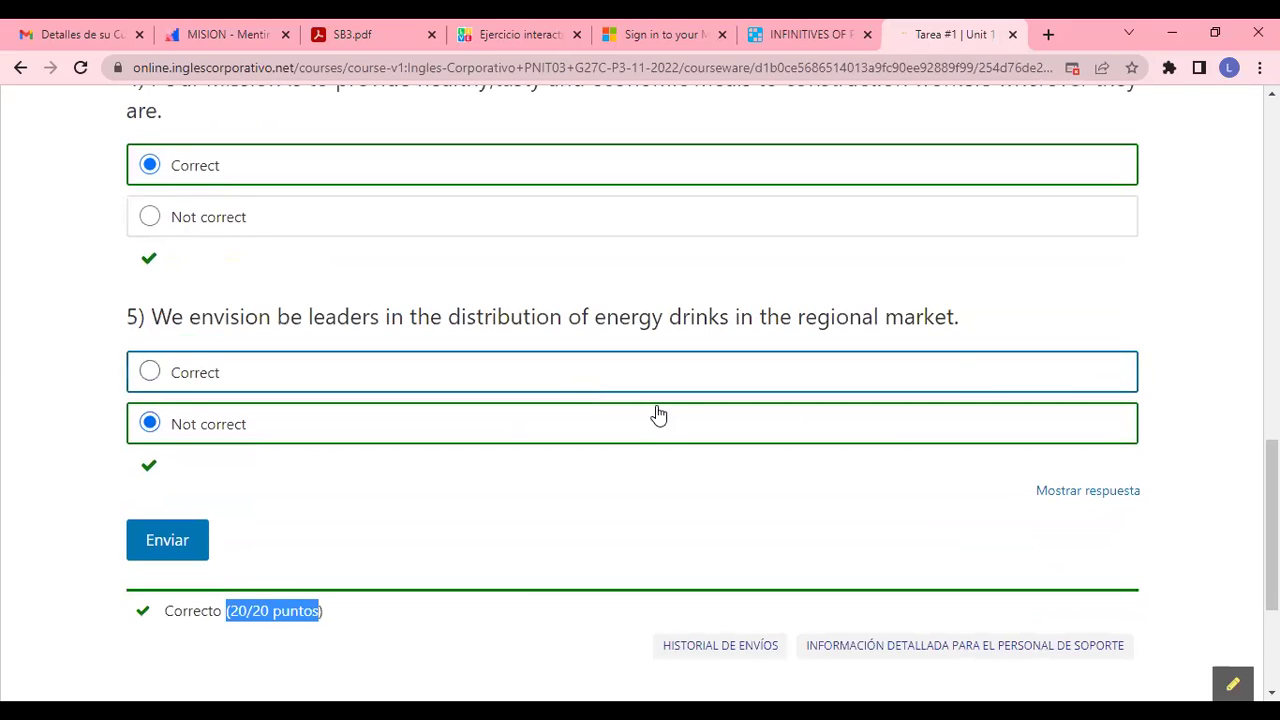
{"action": "left_click", "coordinate": [665, 501]}
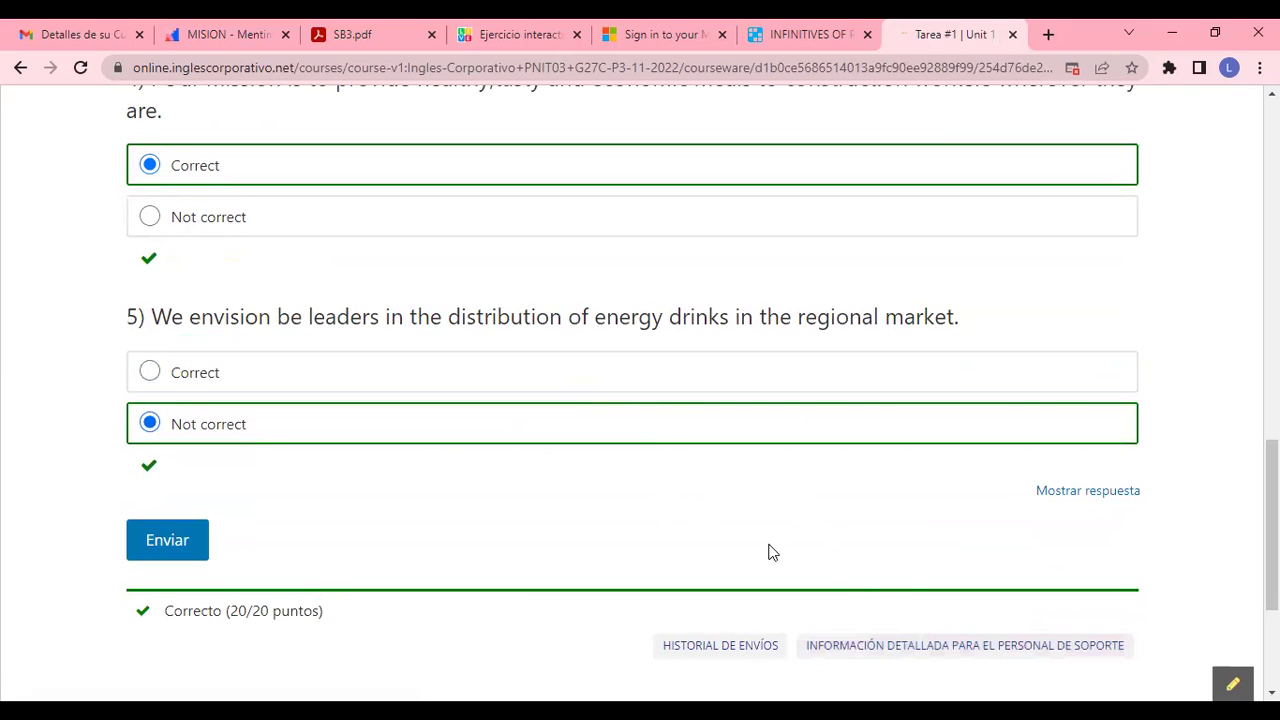
- Highlight the word "be" in sentence 5 to point out the verb form
{"action": "scroll", "coordinate": [736, 537], "scroll_direction": "up", "scroll_amount": 2}
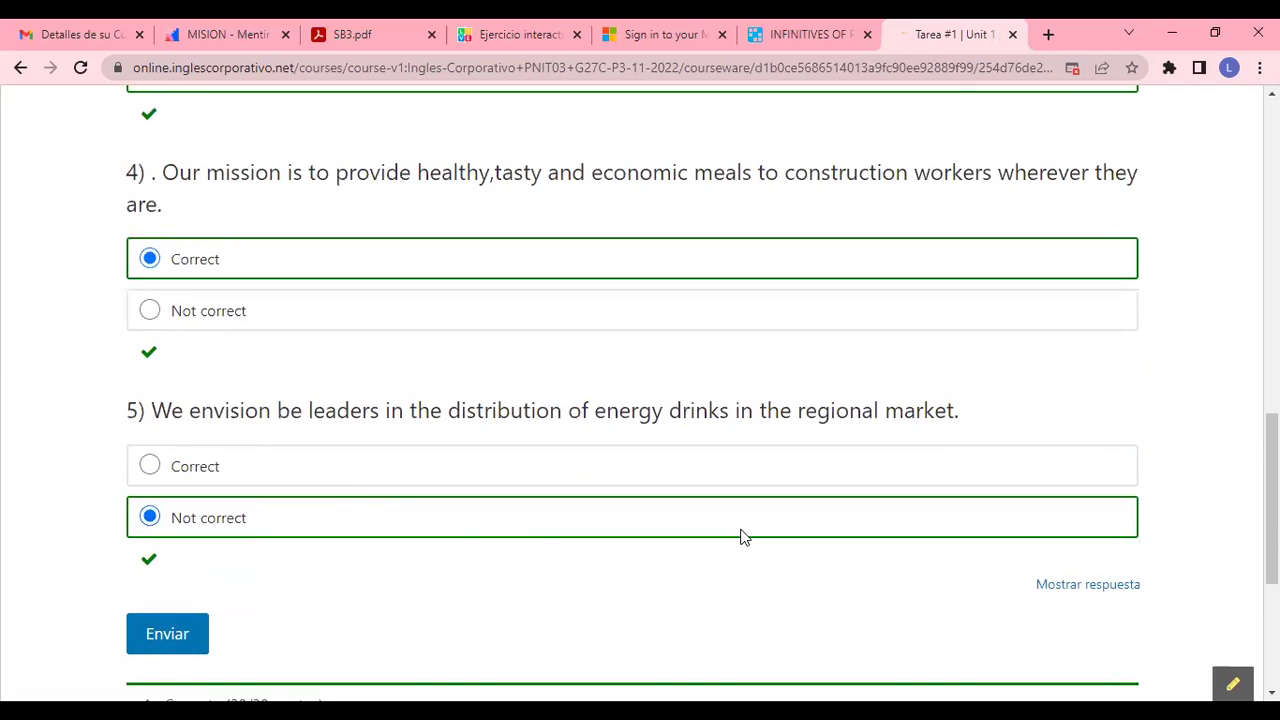
{"action": "left_click_drag", "start_coordinate": [277, 408], "coordinate": [303, 410]}
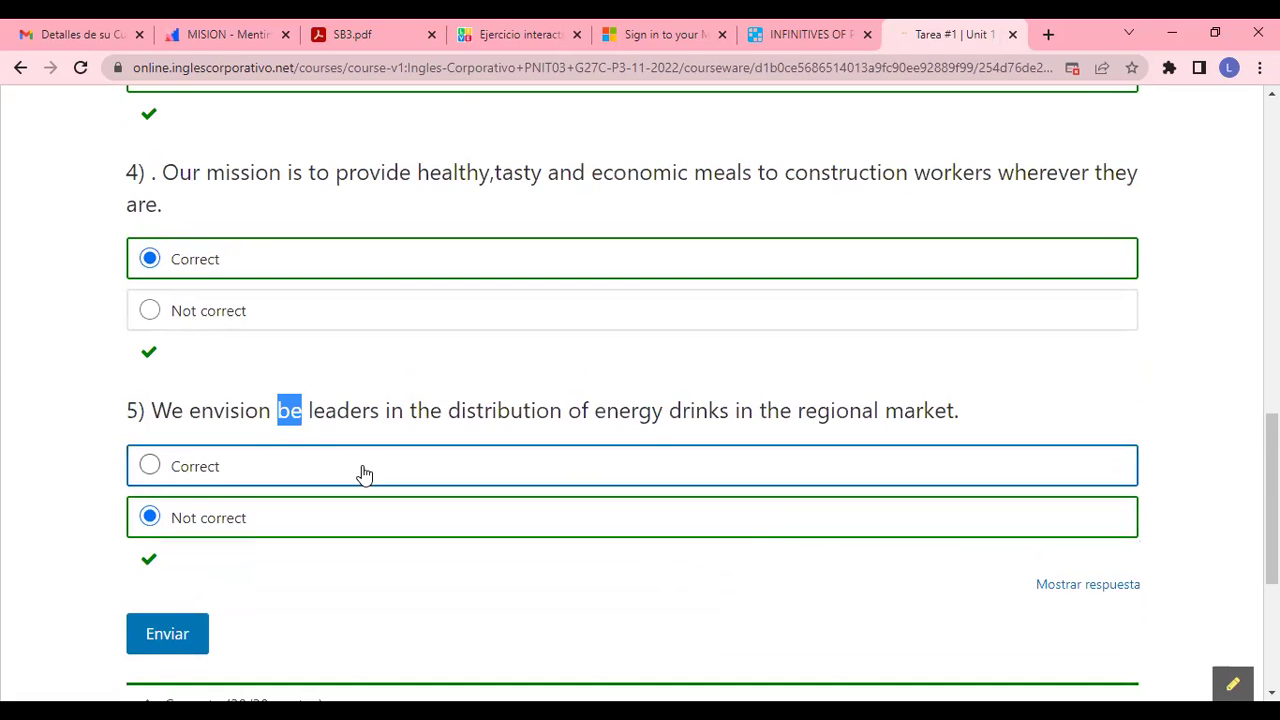
{"action": "scroll", "coordinate": [209, 403], "scroll_direction": "up", "scroll_amount": 5}
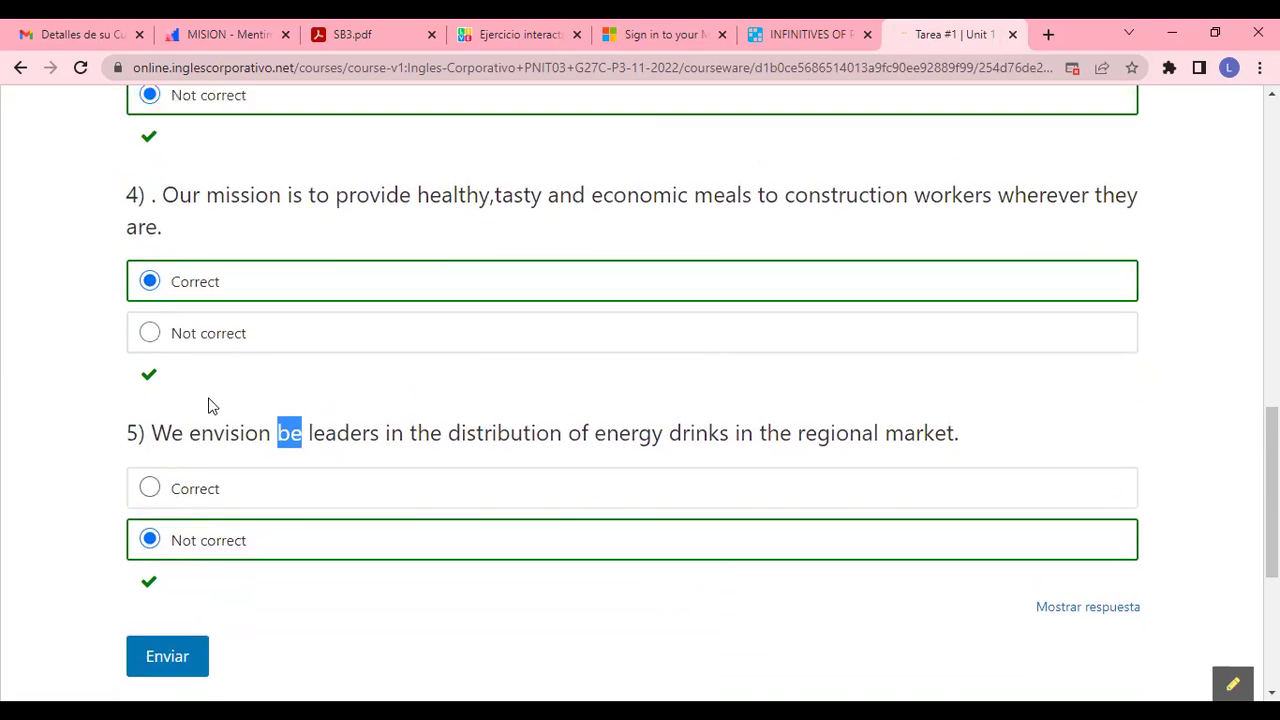
- View Tarea #2 briefly, return to Tarea #1, and look over its graded sentences again
{"action": "scroll", "coordinate": [167, 404], "scroll_direction": "up", "scroll_amount": 6}
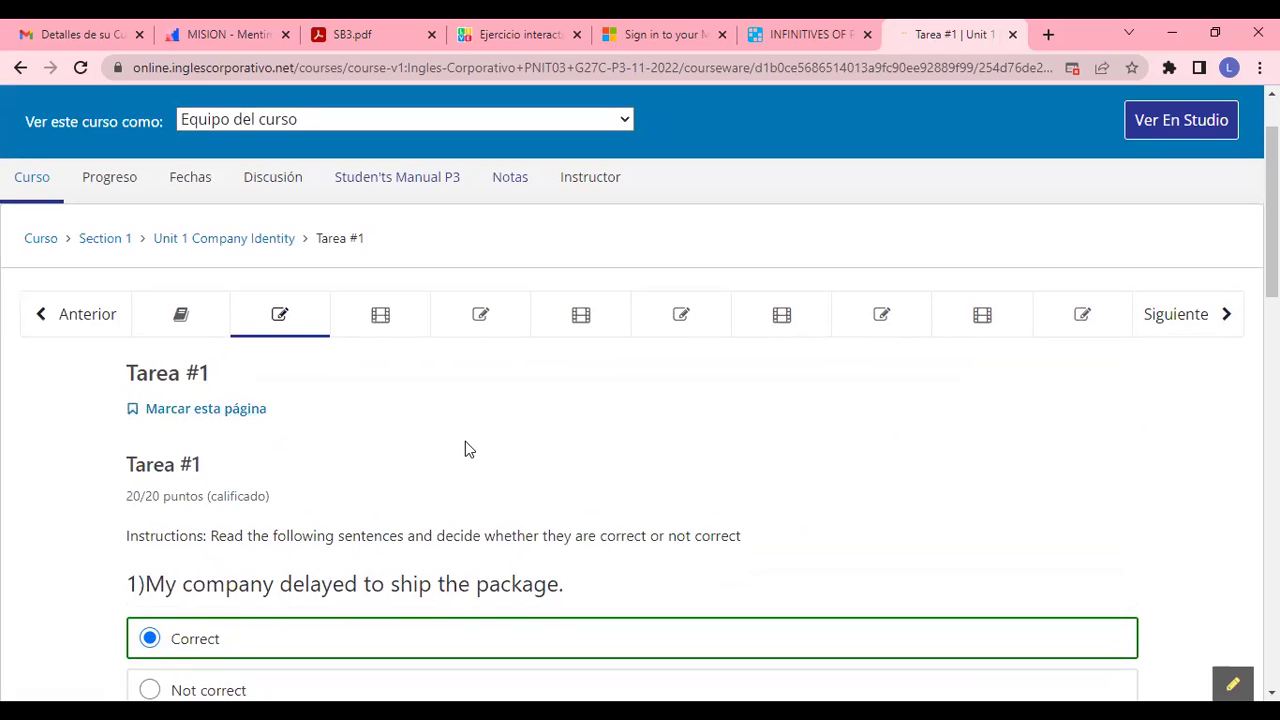
{"action": "left_click", "coordinate": [492, 317]}
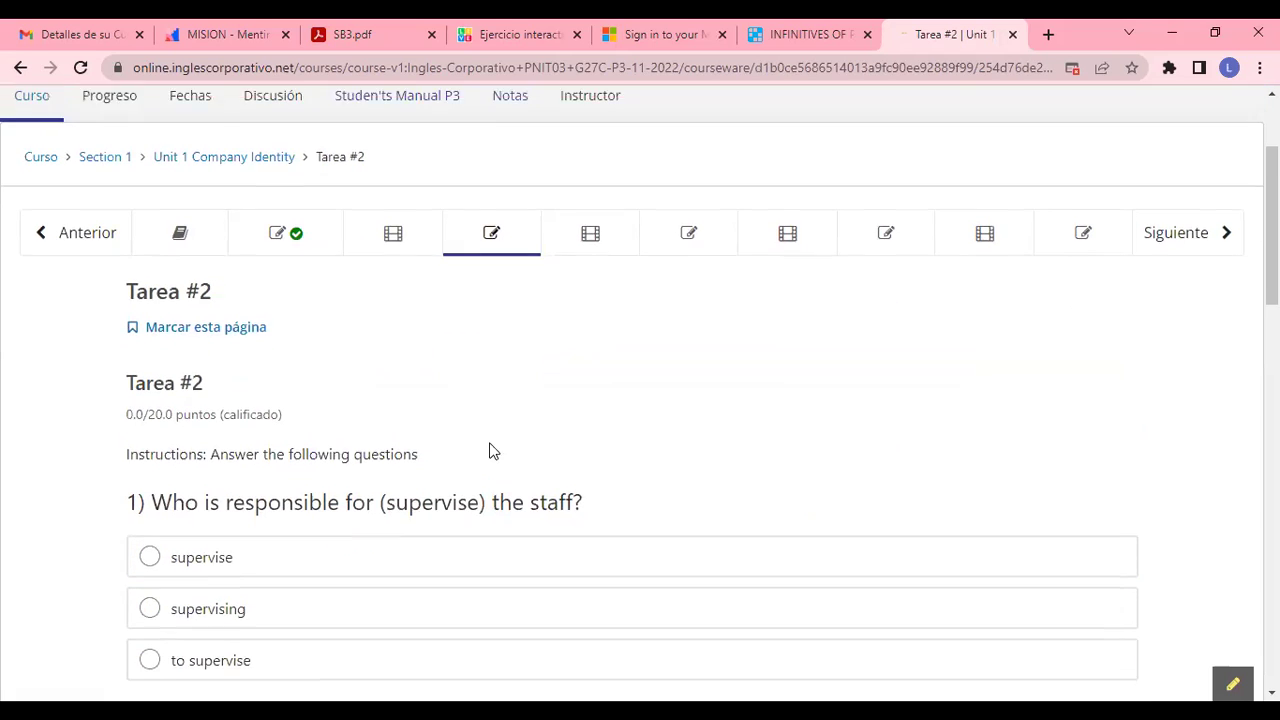
{"action": "left_click", "coordinate": [315, 341]}
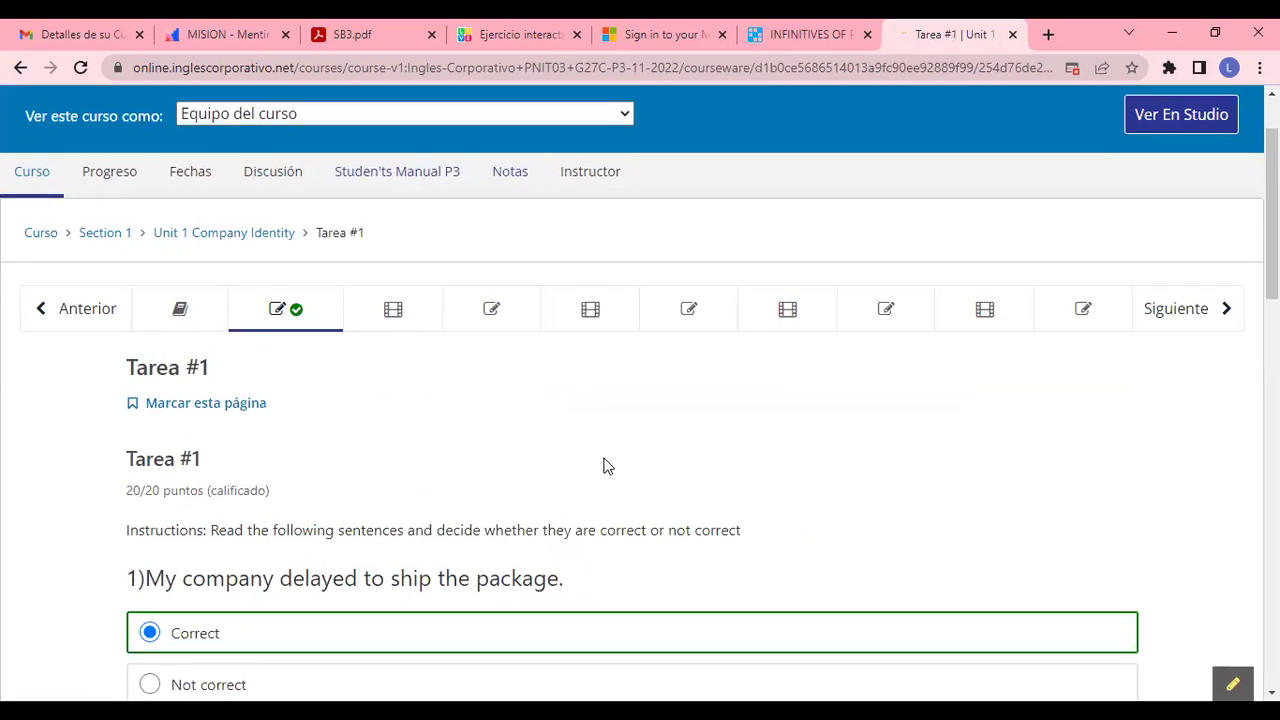
{"action": "scroll", "coordinate": [603, 466], "scroll_direction": "down", "scroll_amount": 2}
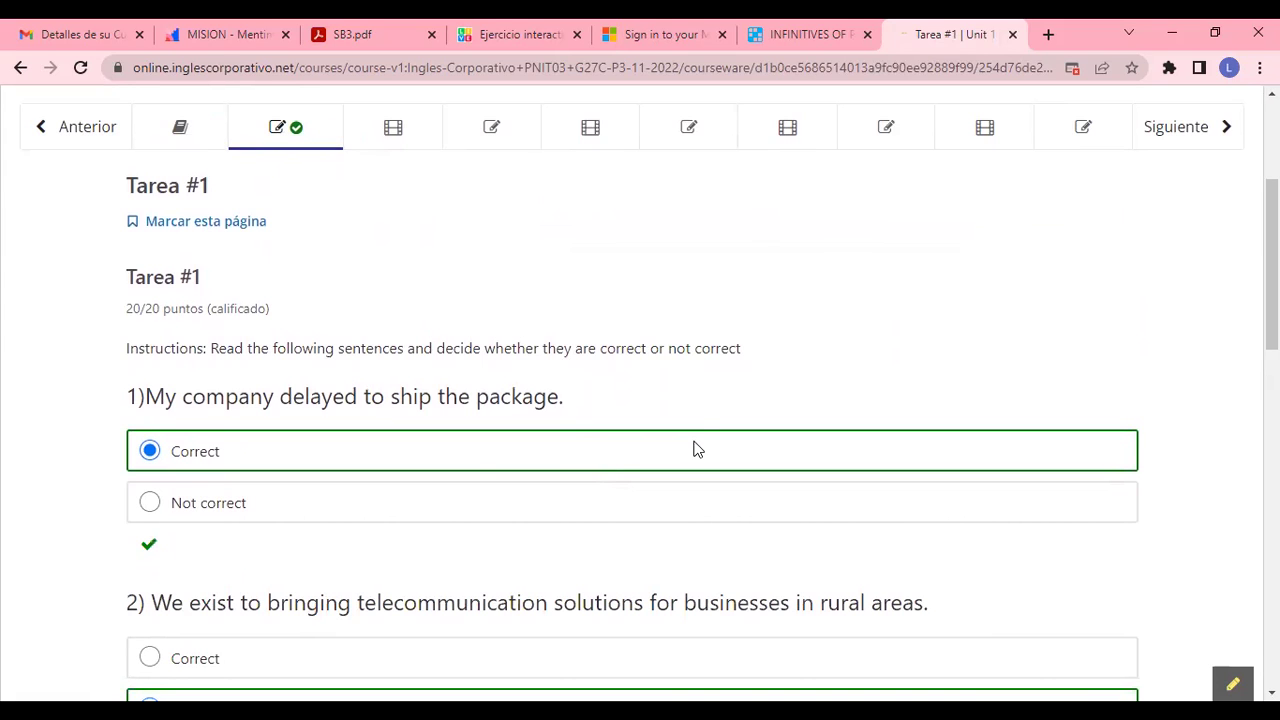
{"action": "scroll", "coordinate": [705, 435], "scroll_direction": "down", "scroll_amount": 7}
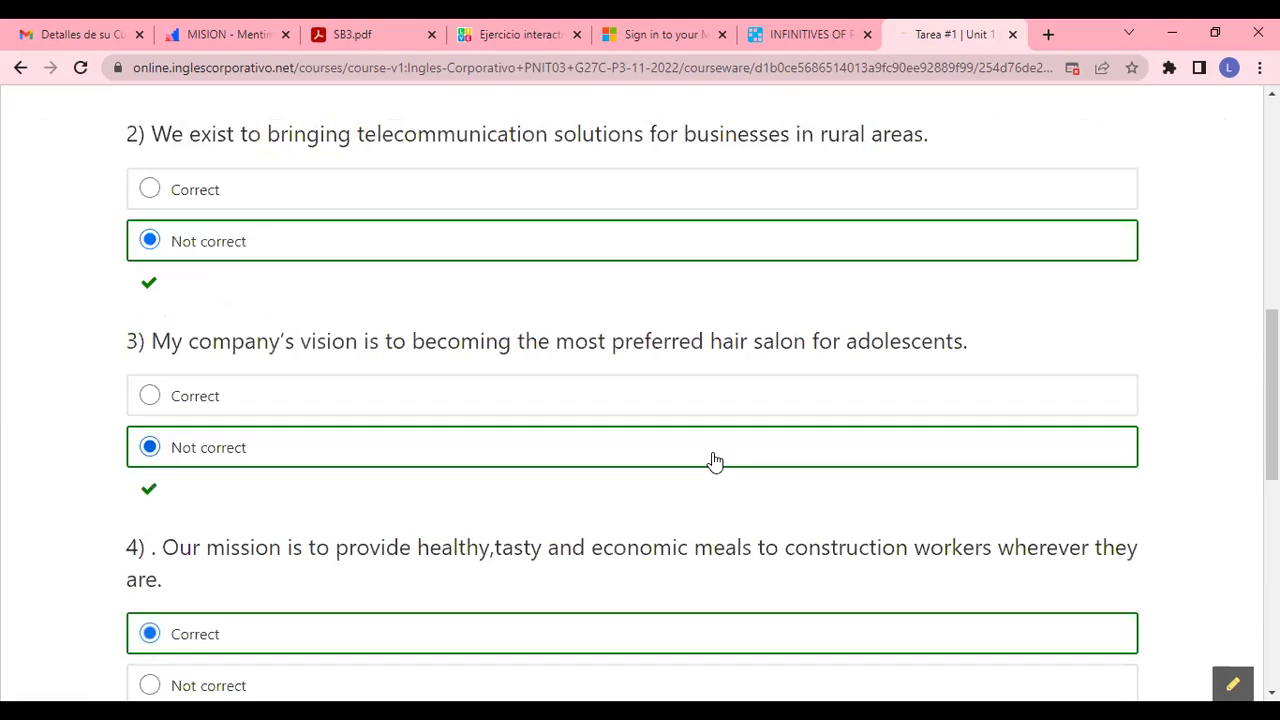